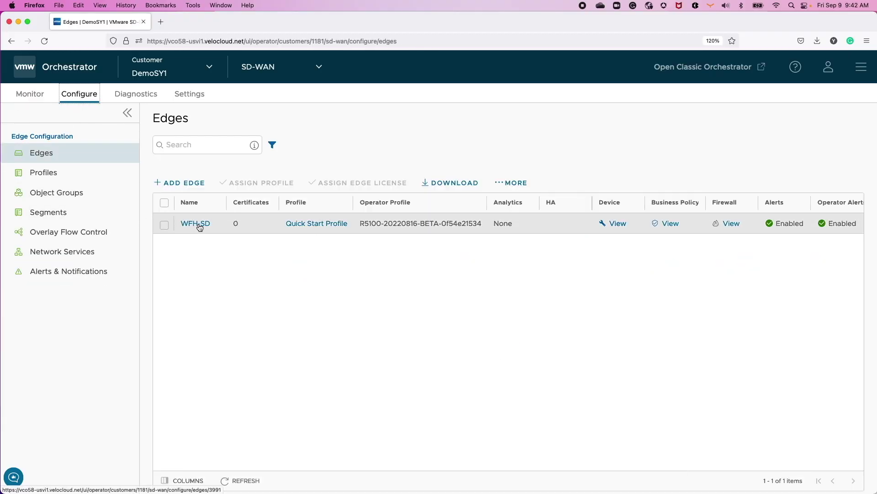
Step: Check WFH-SD's Corporate VLAN: LAN address 172.17.31.1/24 and DHCP start 172.17.31.13, leaving both unchanged
left_click(197, 224)
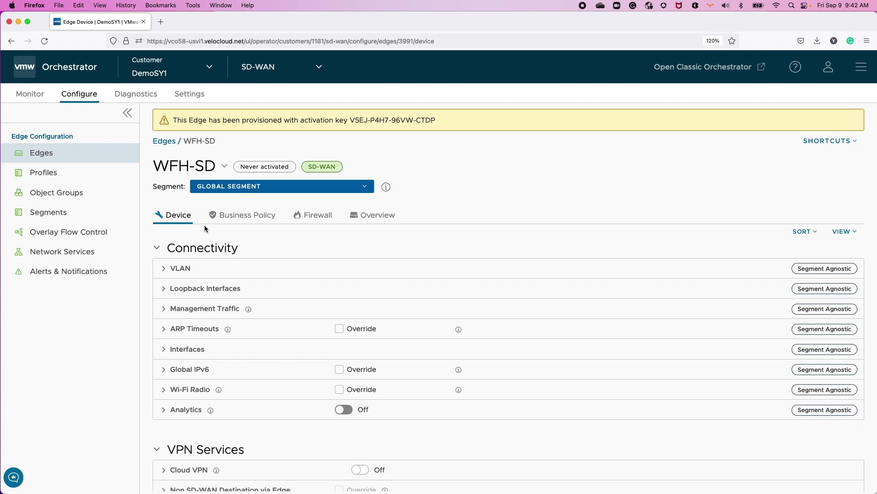
left_click(183, 274)
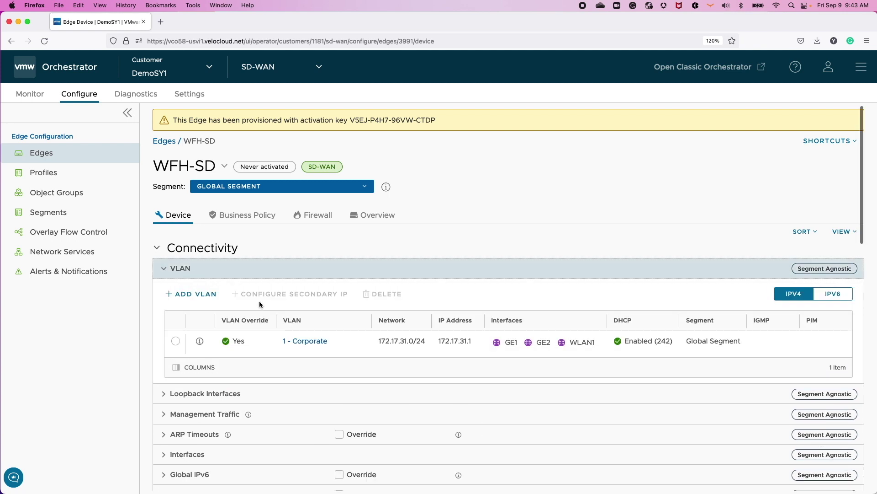
left_click(297, 342)
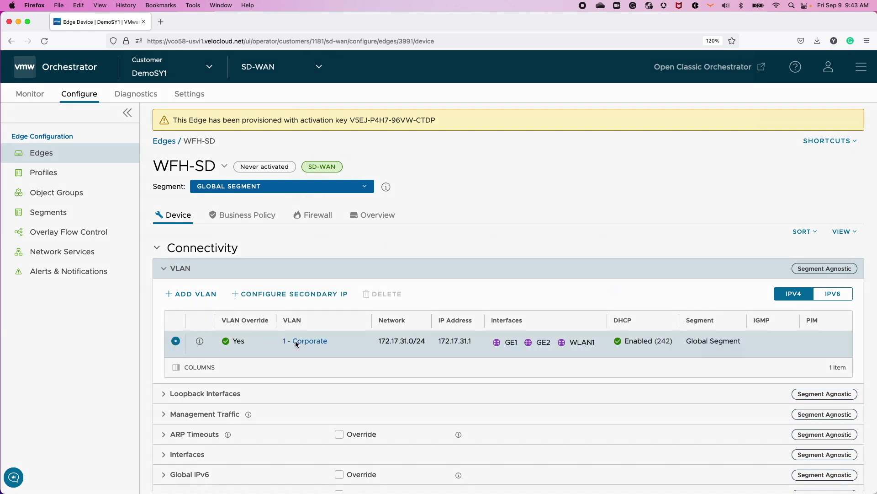
scroll(430, 373, "down", 5)
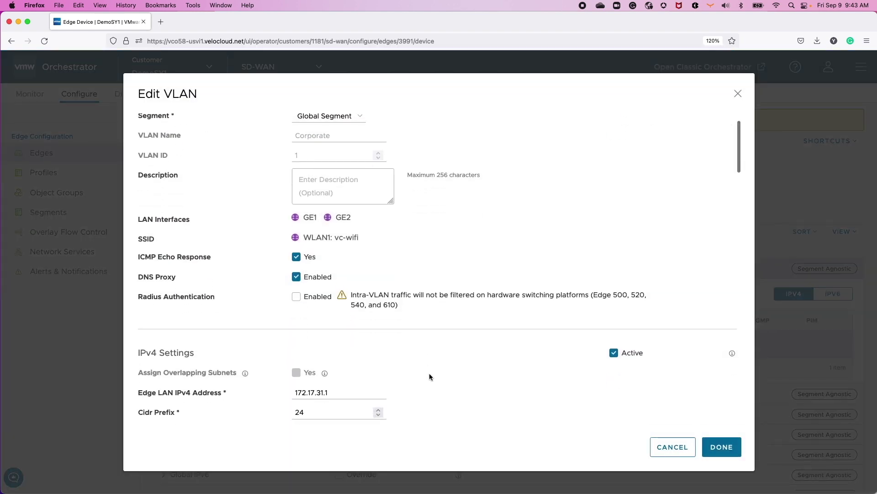
left_click_drag(332, 277, 293, 276)
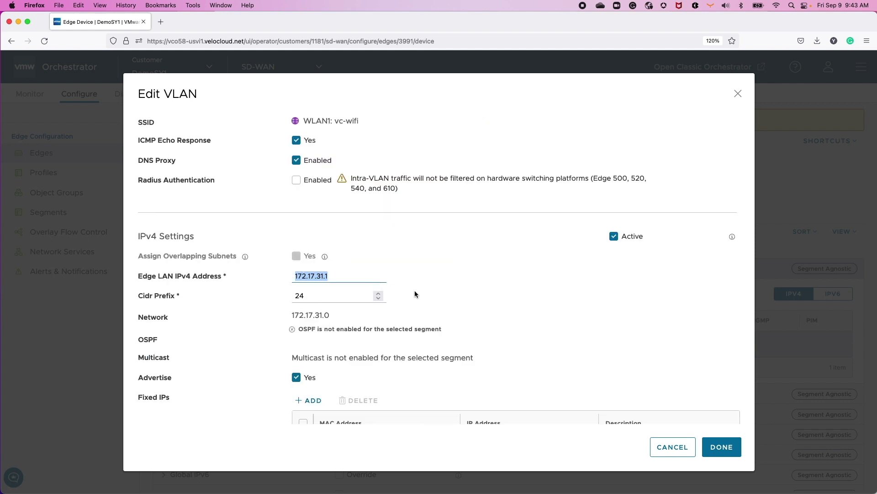
scroll(429, 302, "down", 6)
scroll(430, 301, "down", 2)
scroll(430, 298, "down", 3)
left_click_drag(333, 283, 293, 283)
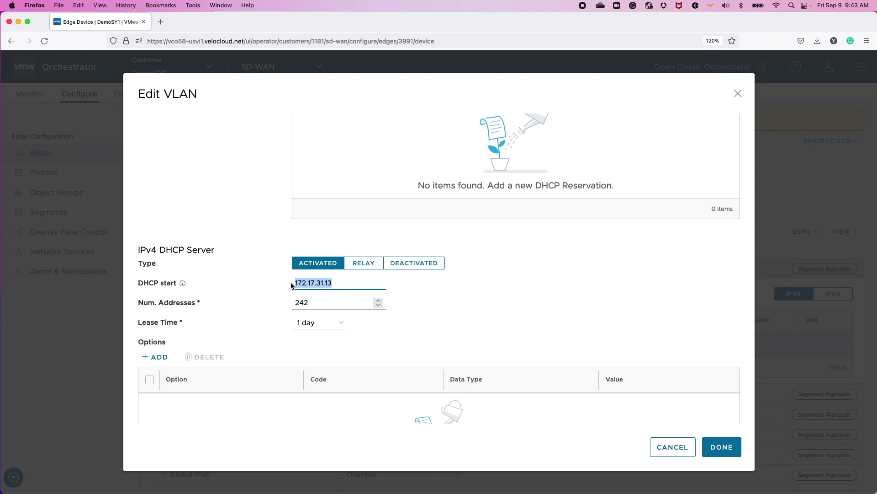
left_click(721, 446)
scroll(252, 282, "down", 4)
Step: Set WFH-SD's High Availability to Active Standby Pair on GE1 and save the changes
scroll(253, 282, "down", 10)
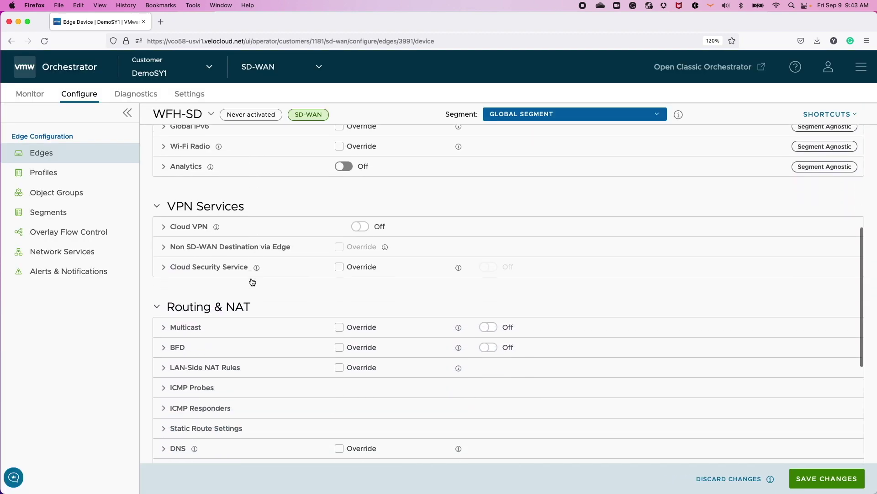
left_click(189, 321)
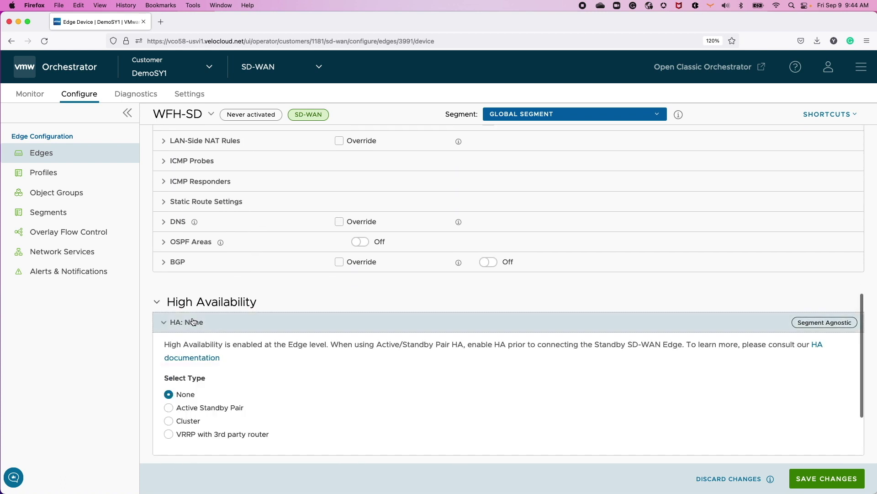
scroll(173, 320, "down", 5)
left_click(169, 293)
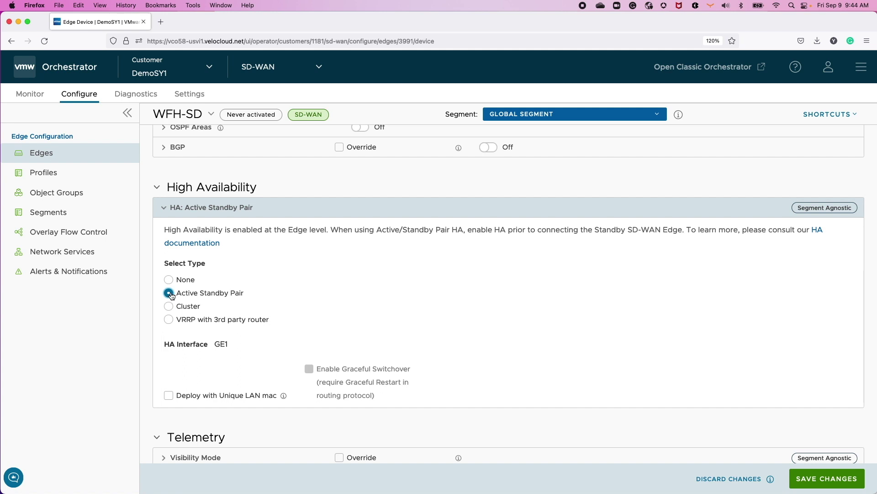
left_click_drag(230, 346, 216, 346)
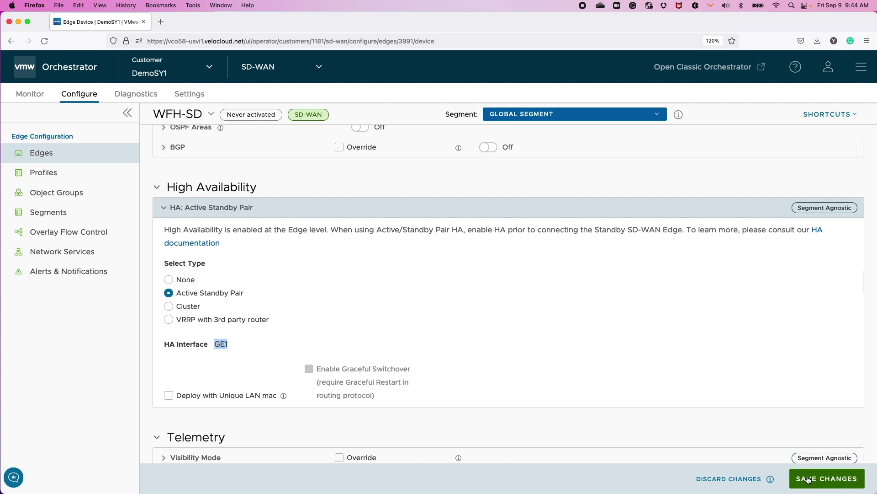
left_click(808, 480)
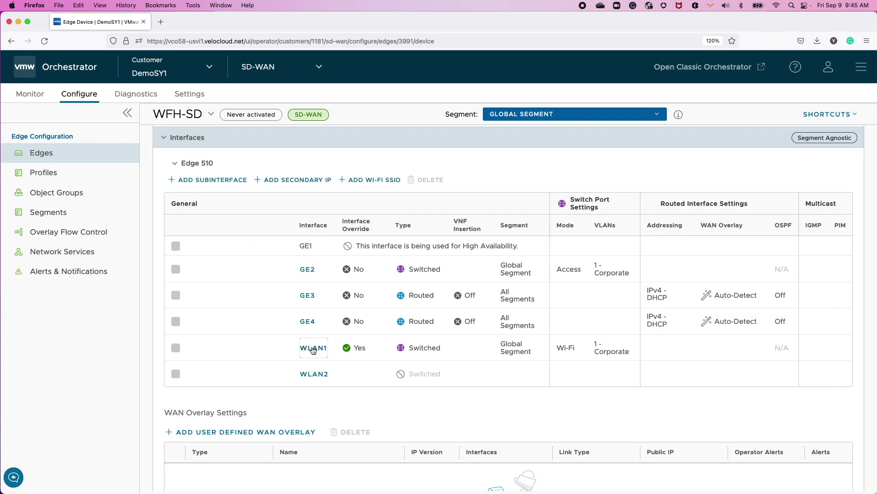
Step: Re-save WLAN1's vc-wifi settings, save the edge configuration, and view the Not Activated overview
left_click(313, 349)
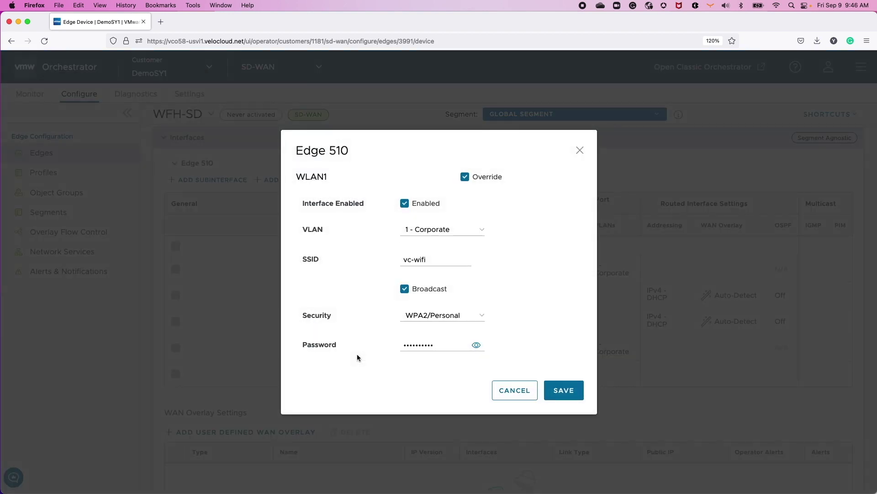
left_click(564, 391)
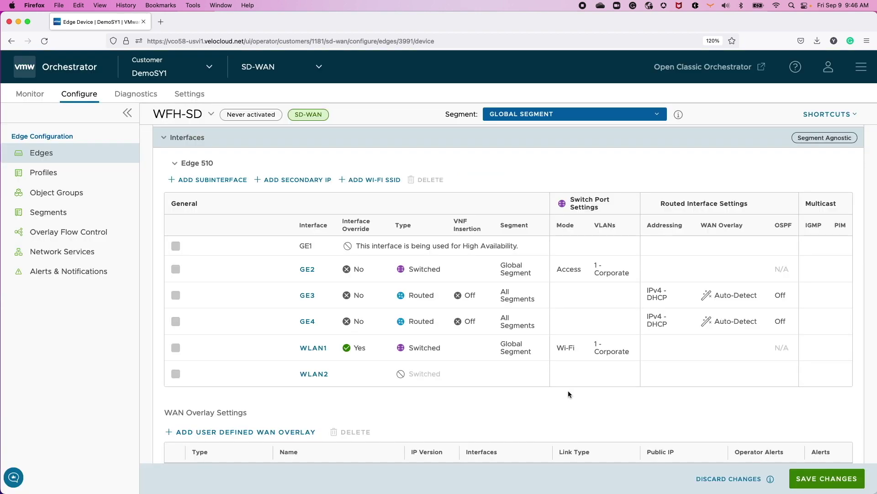
left_click(798, 474)
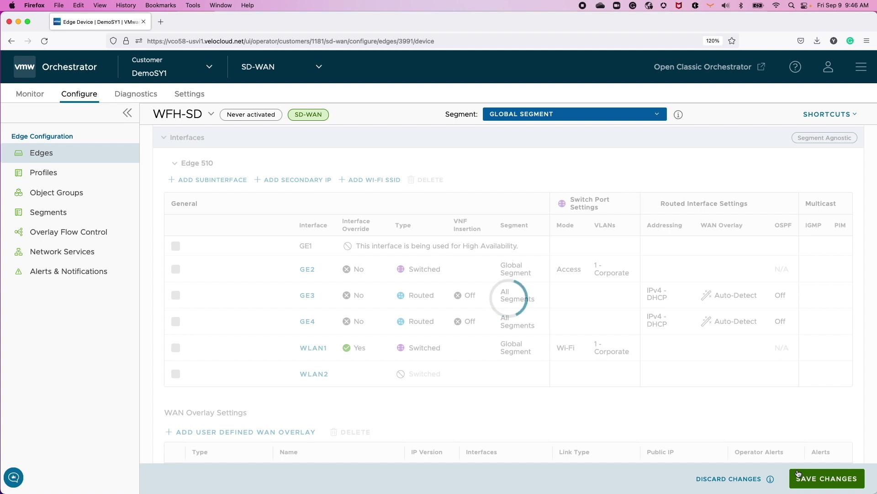
scroll(377, 193, "up", 10)
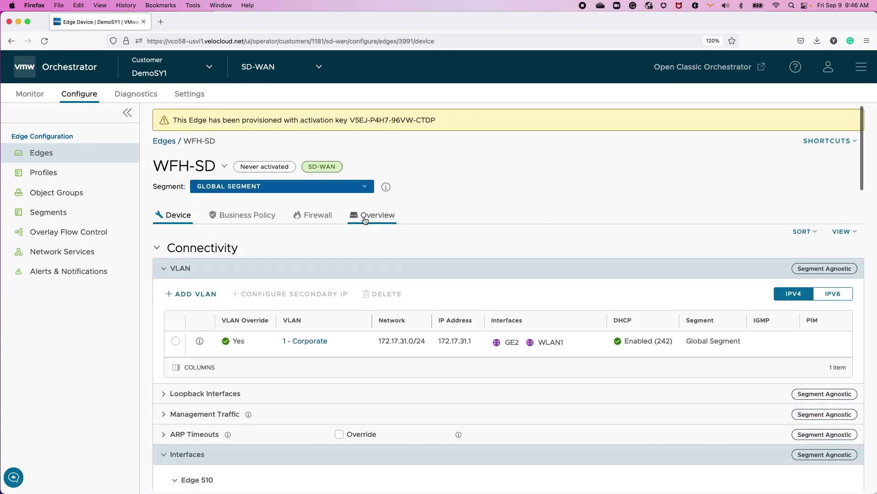
left_click(368, 217)
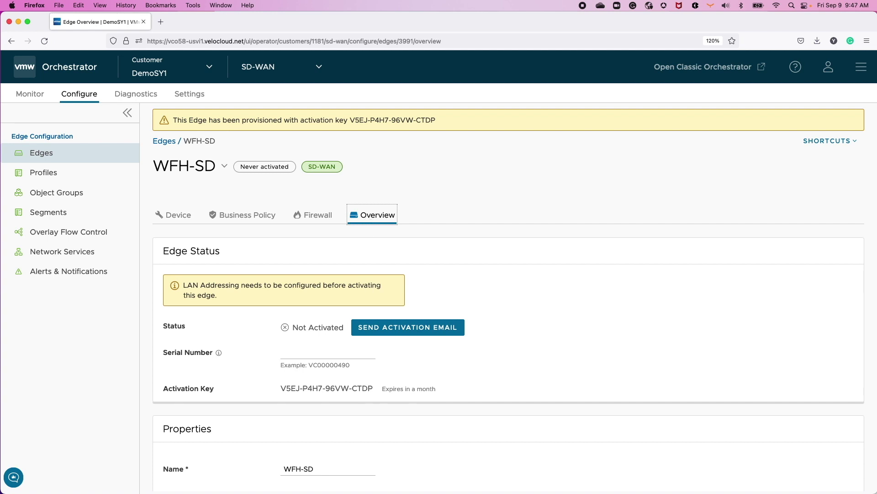
Step: Start the activation email for WFH-SD and review the email dialog
left_click(411, 334)
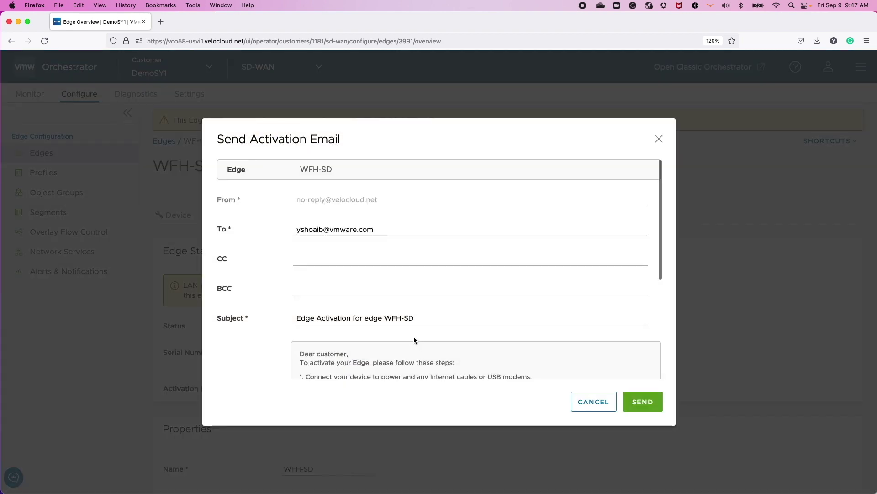
scroll(415, 341, "down", 5)
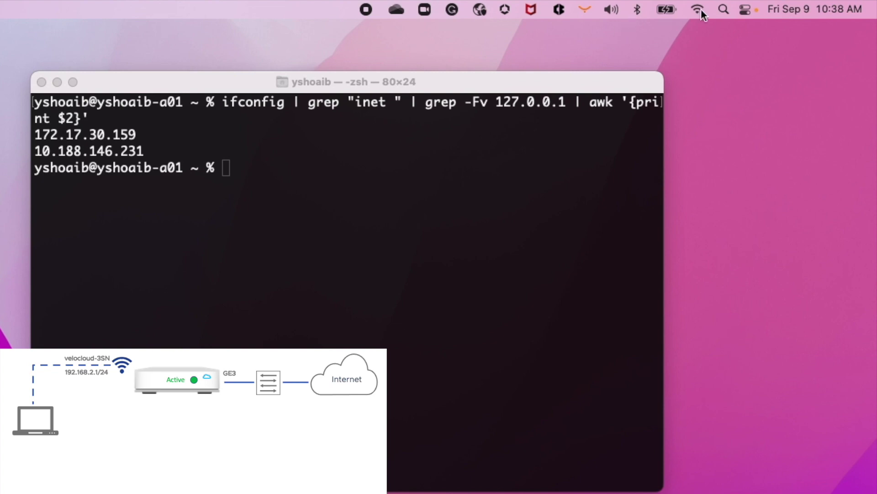
Step: Join the velocloud-362 Wi-Fi and rerun ifconfig to confirm the 192.168.2.88 address
left_click(701, 10)
left_click(583, 91)
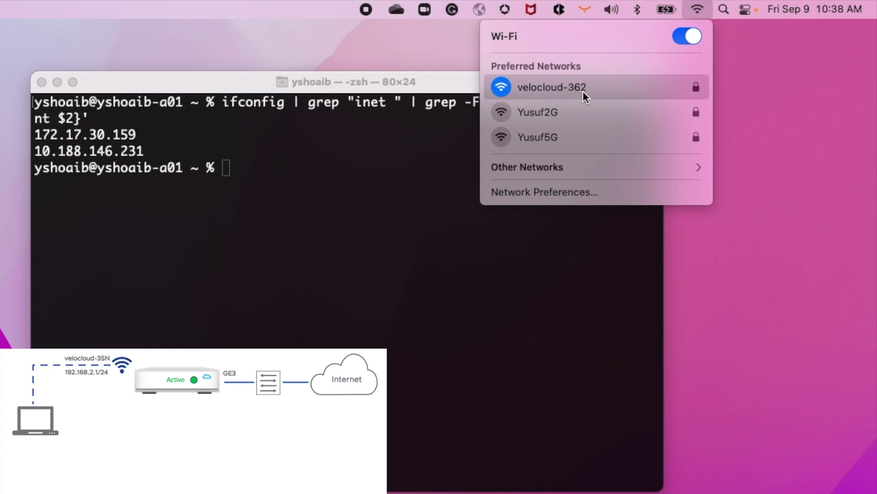
left_click(371, 220)
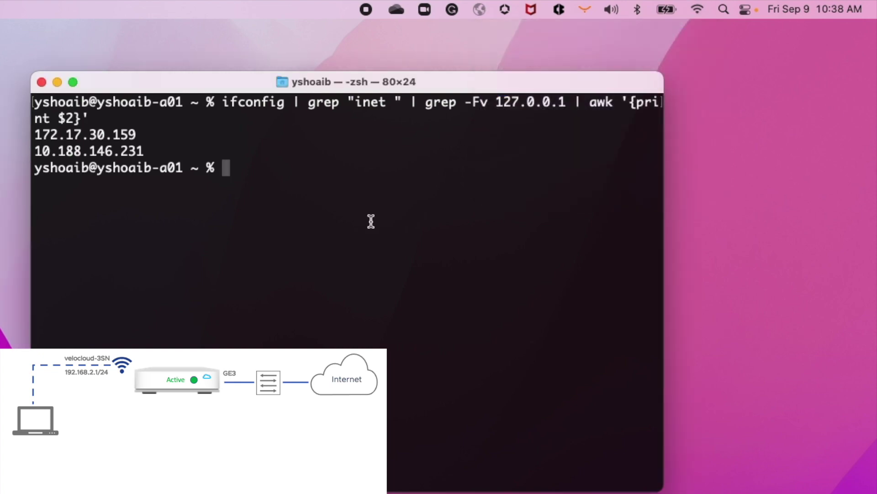
key("Up")
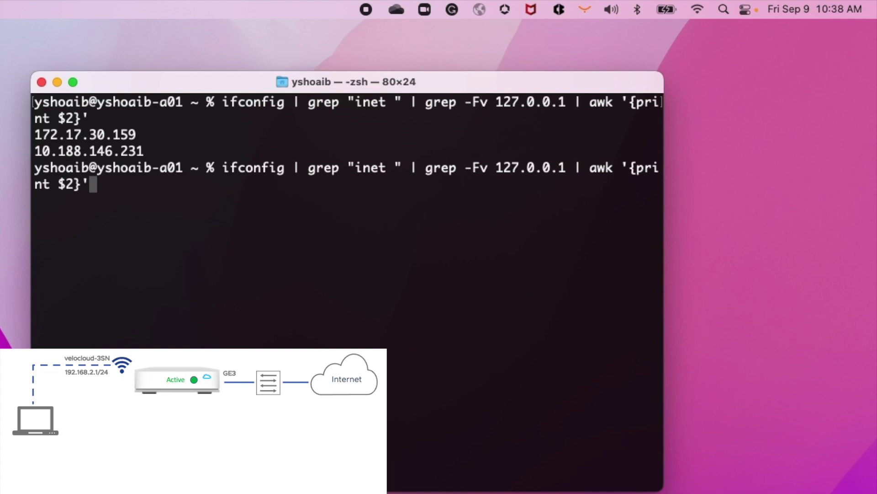
key("Return")
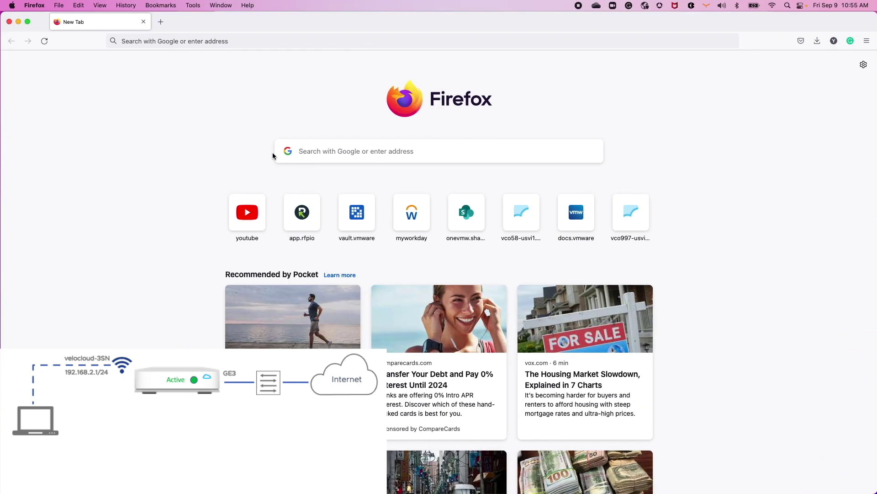
Step: Activate the edge from the pasted activation link, then join vc-wifi with its password
right_click(217, 42)
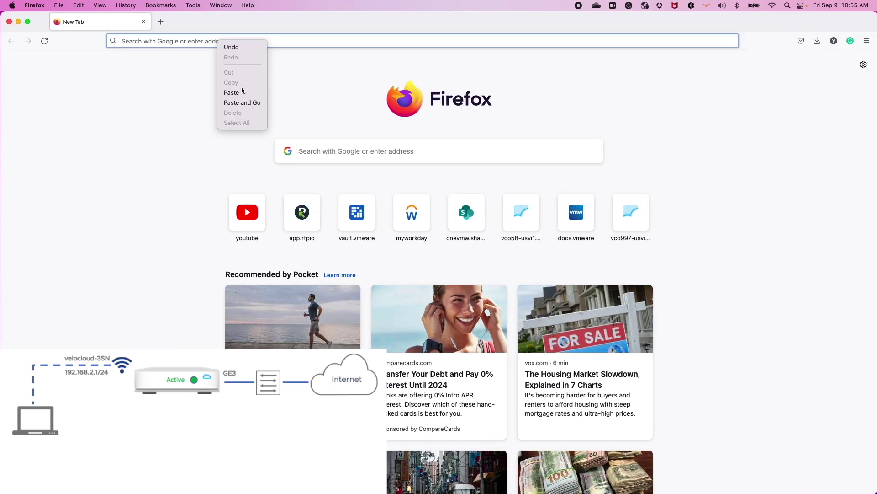
left_click(241, 104)
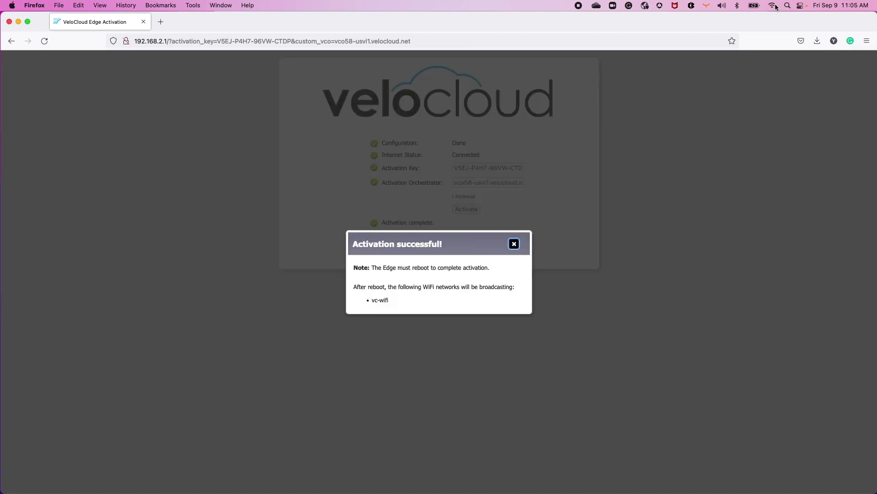
left_click(773, 5)
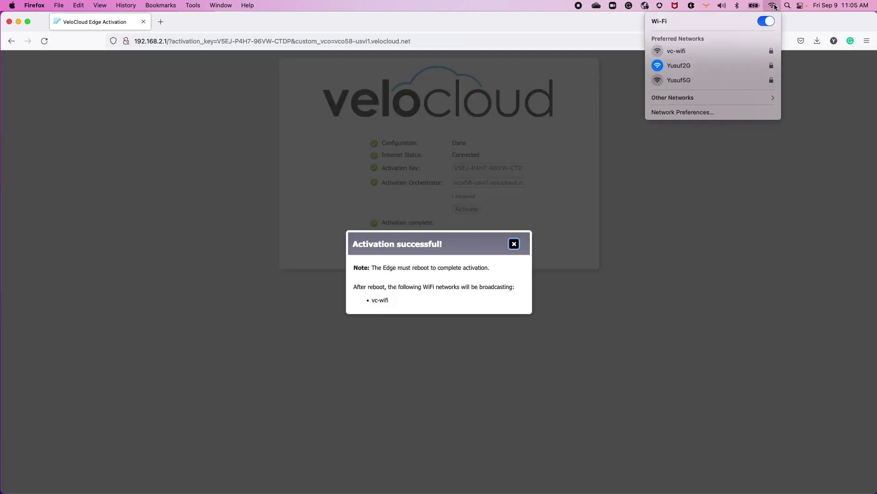
left_click(683, 53)
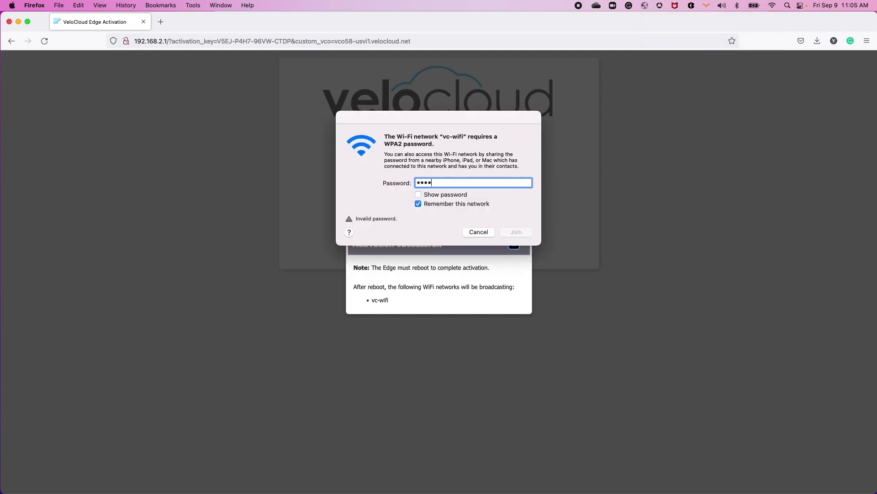
type("••")
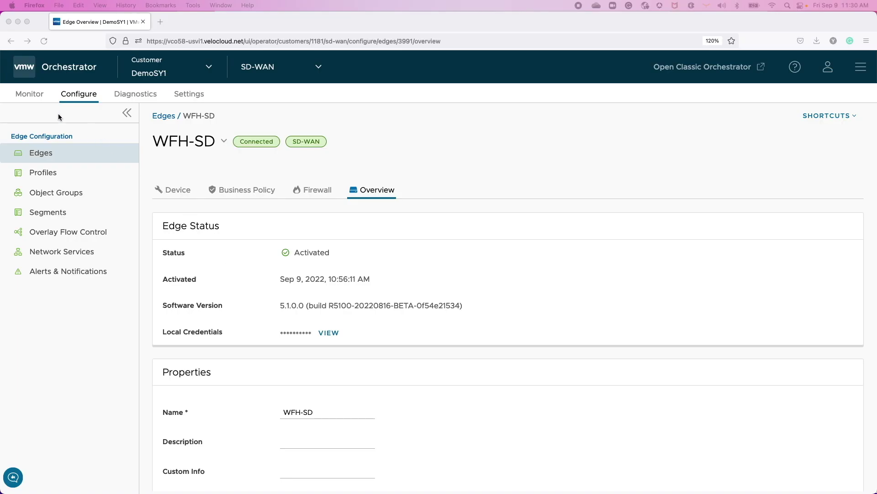
Step: Open Monitor's Network Overview to see WFH-SD Connected with HA pending standby detect
left_click(25, 95)
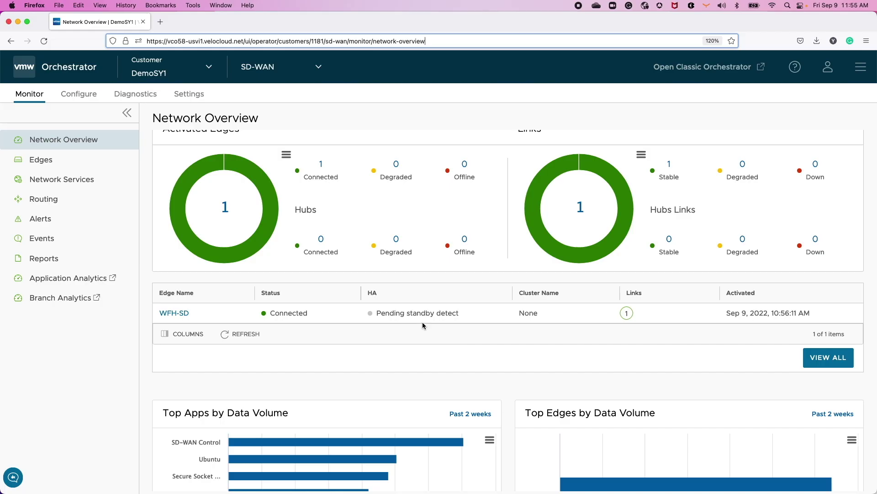
Step: Confirm the High Availability Ready event, then see WFH-SD's HA as Standby ready
left_click(59, 240)
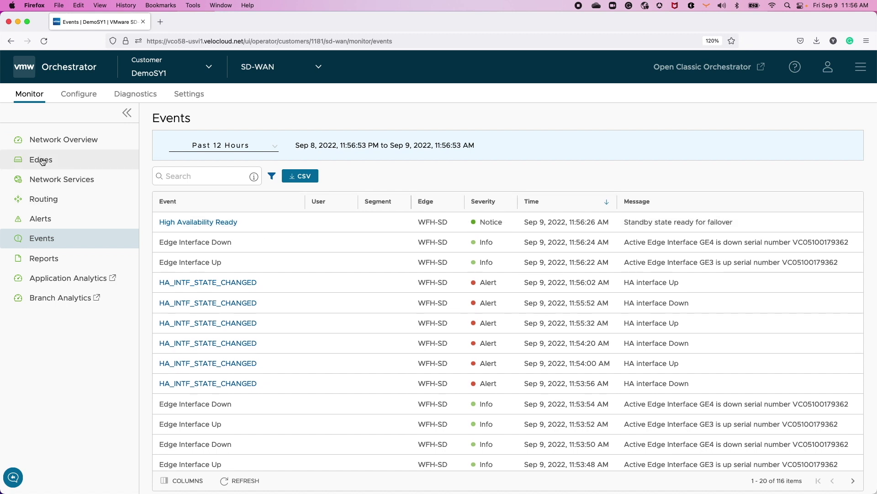
left_click(43, 143)
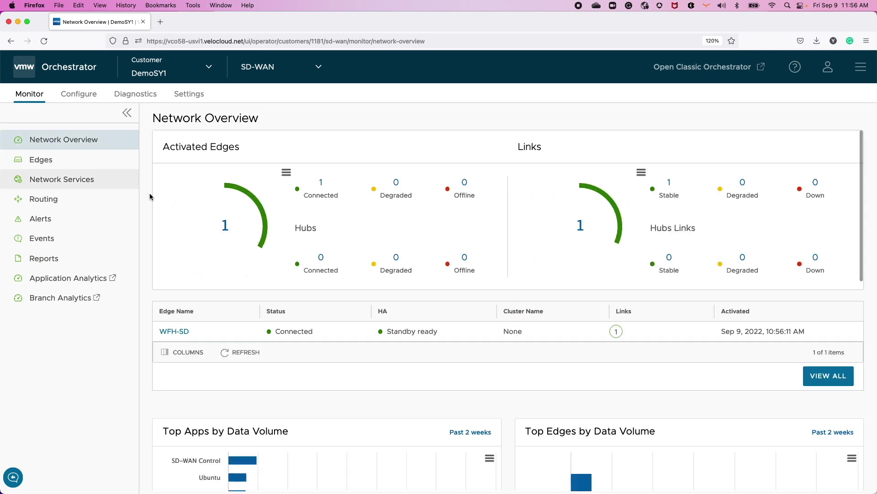